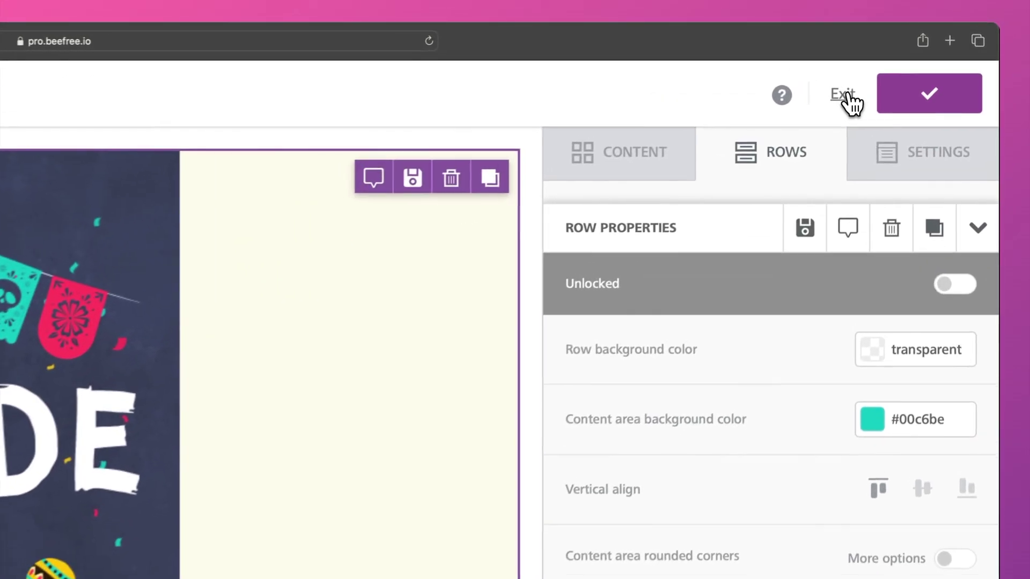
# Leave the Cinco De Mayo editor and view its push-to-sending-system export options.
pyautogui.click(919, 59)
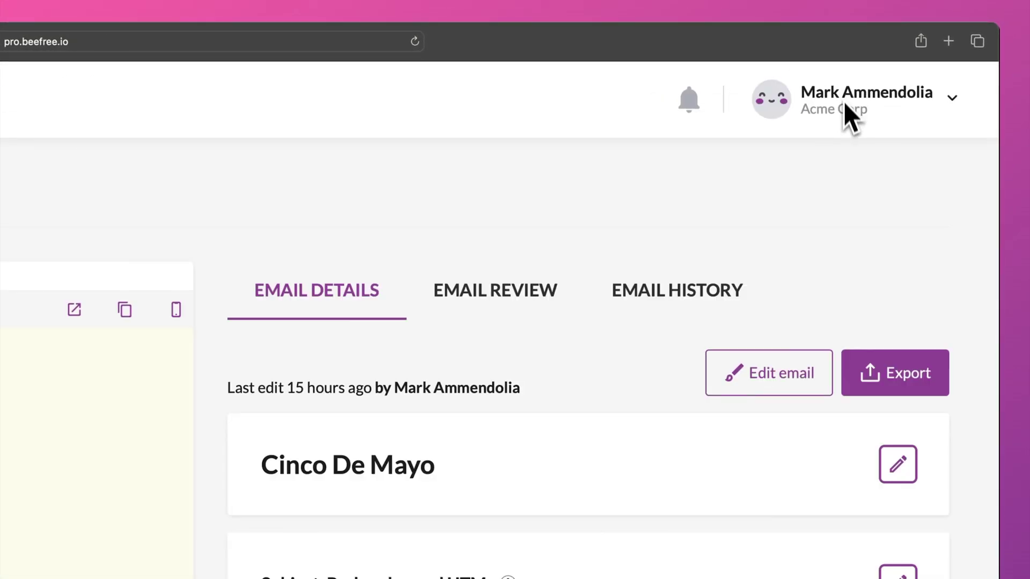
pyautogui.click(894, 385)
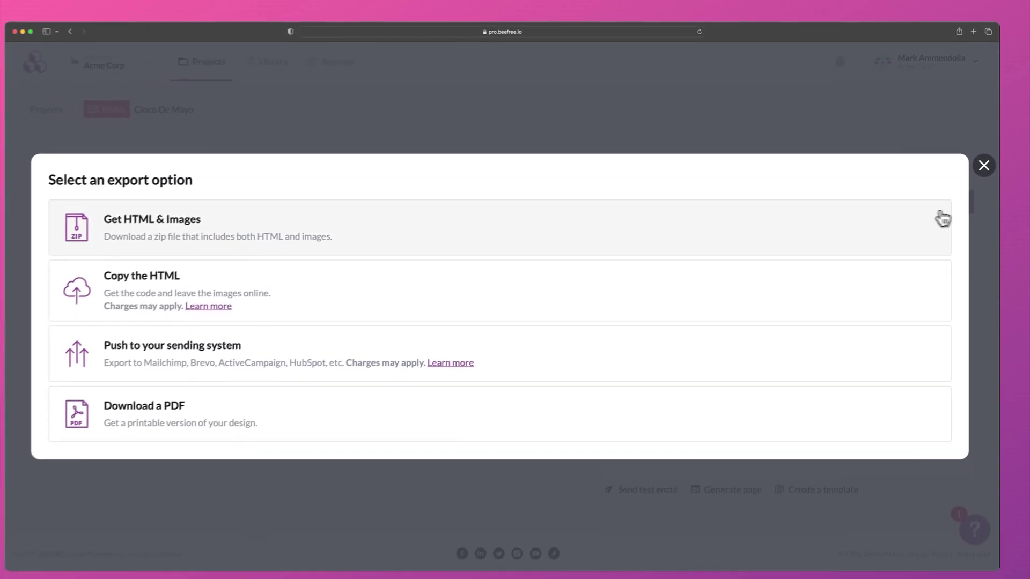
pyautogui.click(277, 356)
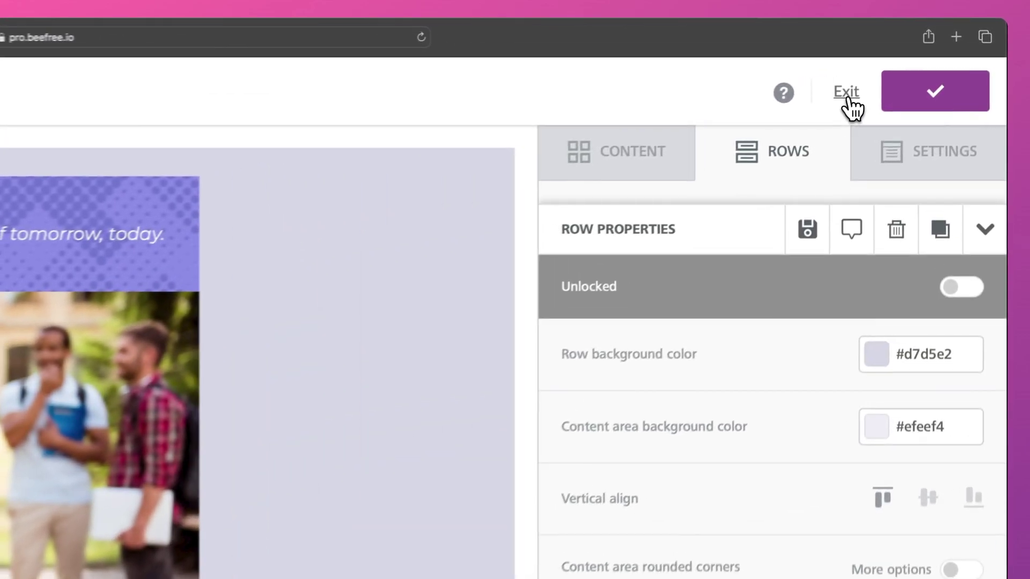
# Exit to Email Details and review the Alumni Outreach email's name, tags and description.
pyautogui.click(925, 55)
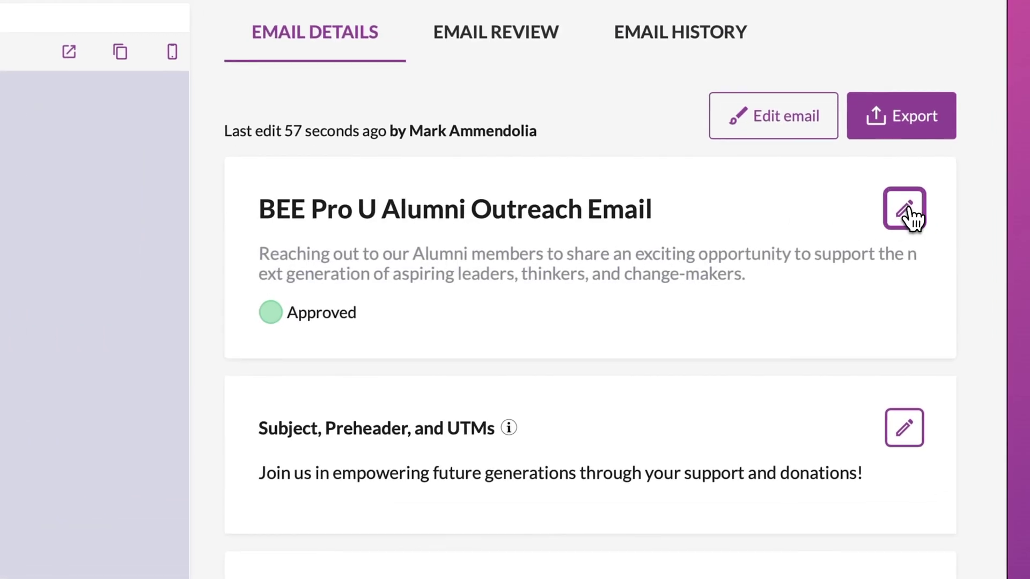
pyautogui.click(955, 242)
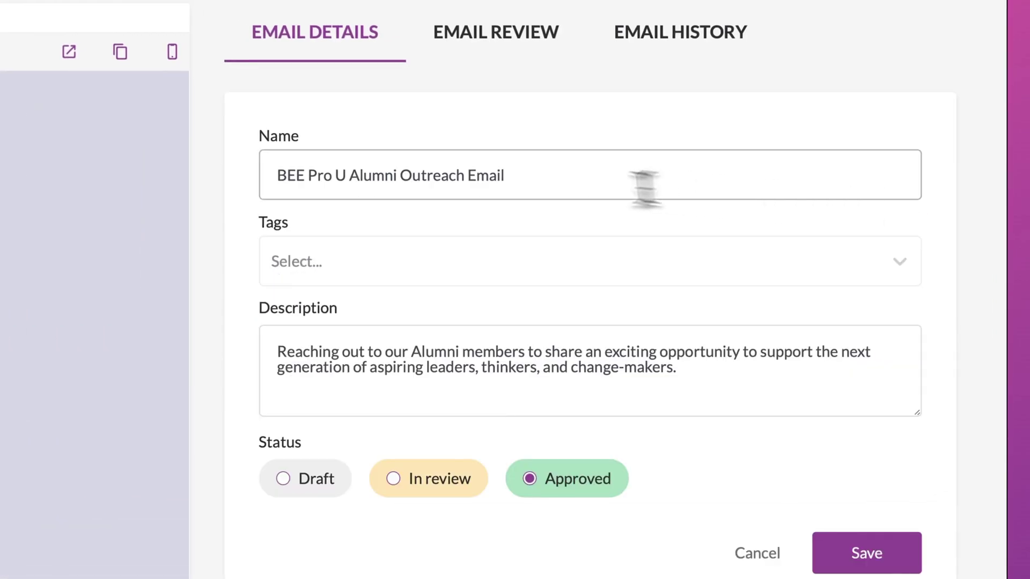
pyautogui.tripleClick(465, 175)
pyautogui.click(467, 267)
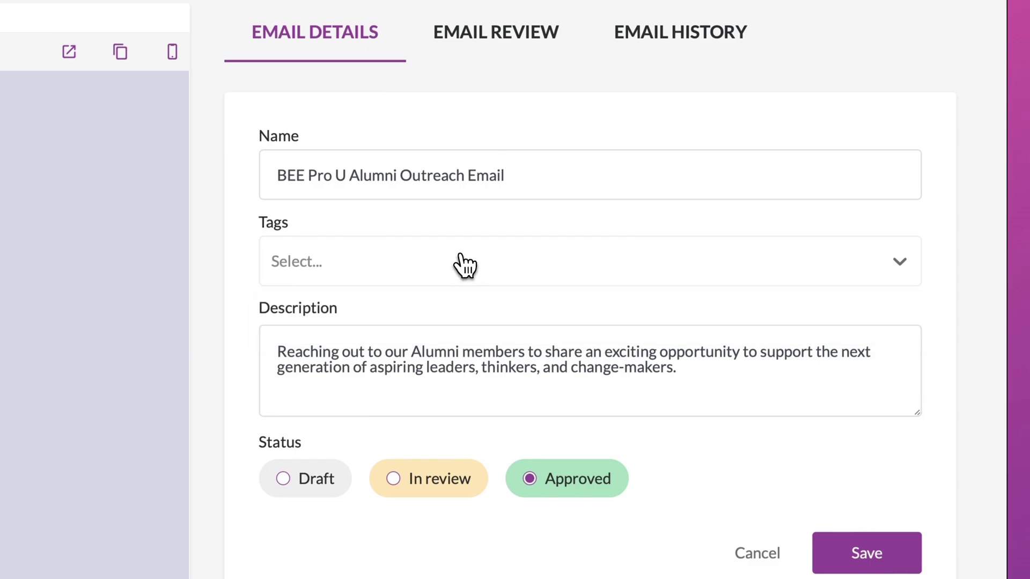
pyautogui.tripleClick(467, 352)
pyautogui.click(470, 354)
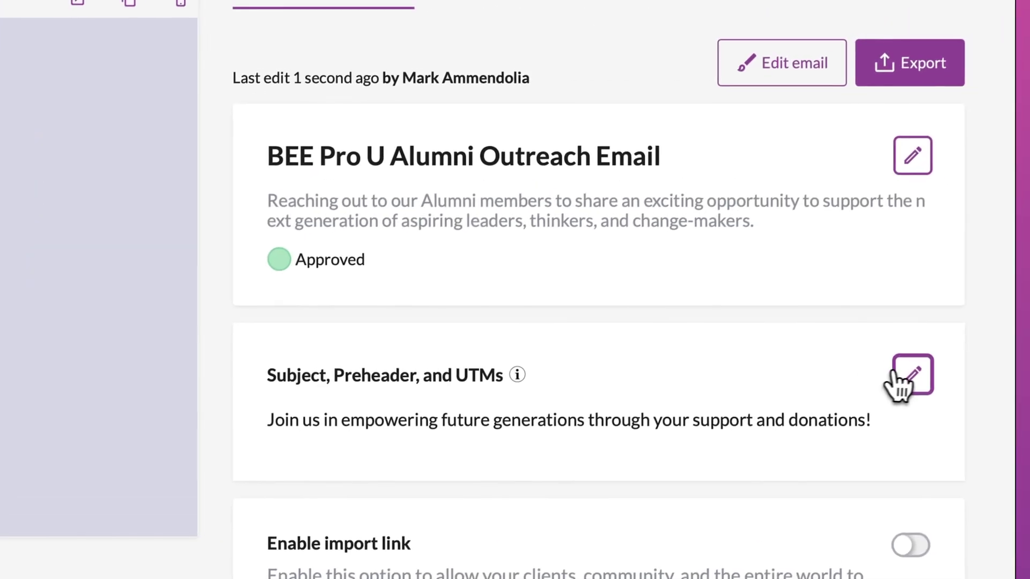
# Set the Alumni Outreach subject line to 'Alumni, Let's Make an Impact Together!' and save.
pyautogui.click(1025, 305)
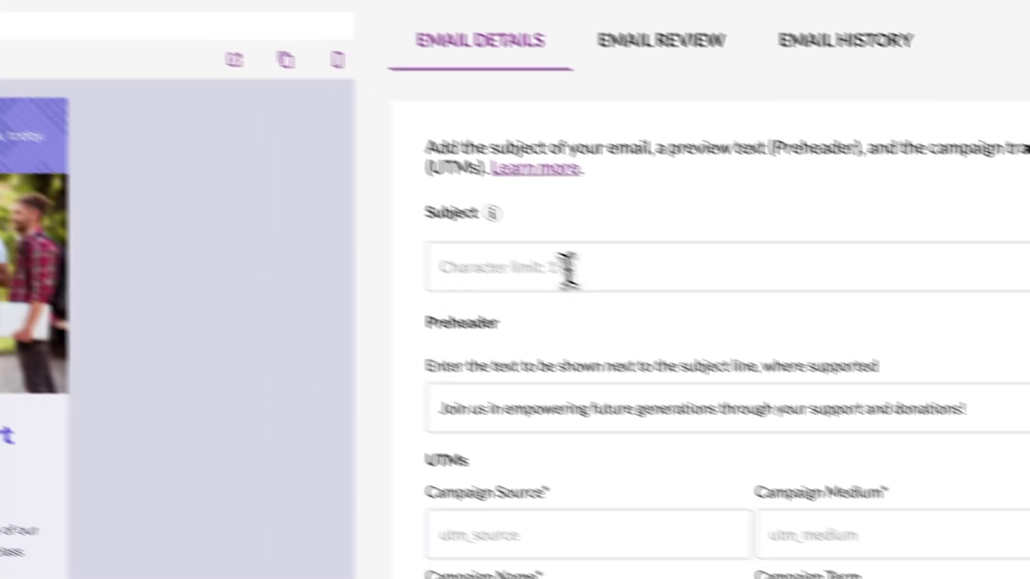
pyautogui.click(593, 282)
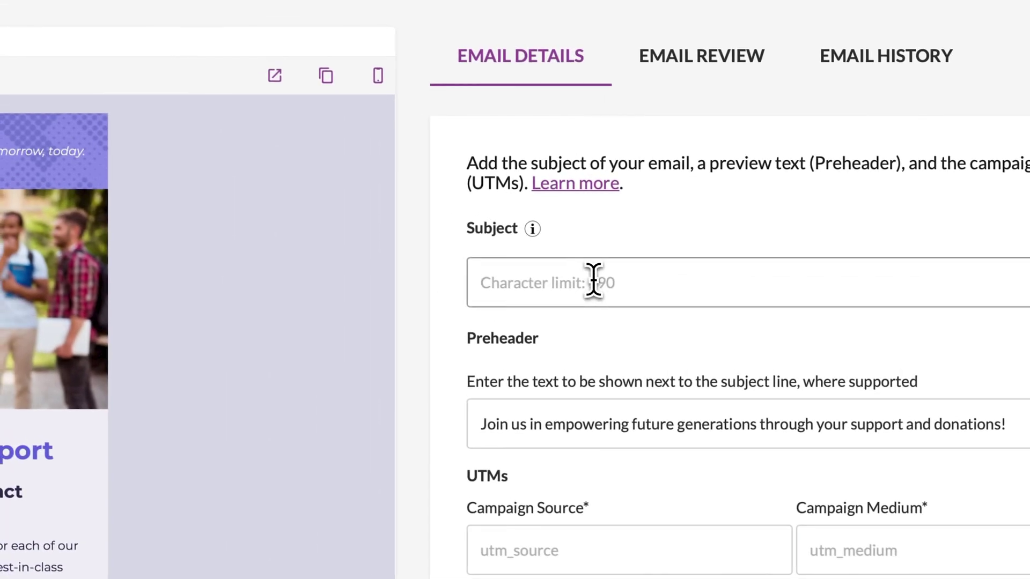
pyautogui.write("Alumni, Let's Make an Impact Together!")
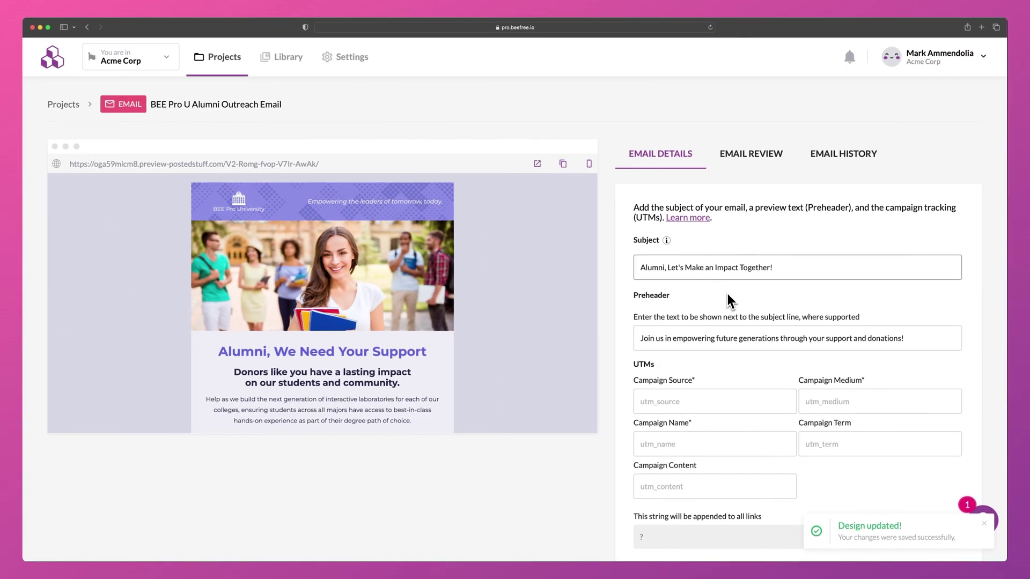
pyautogui.scroll(-3, 729, 300)
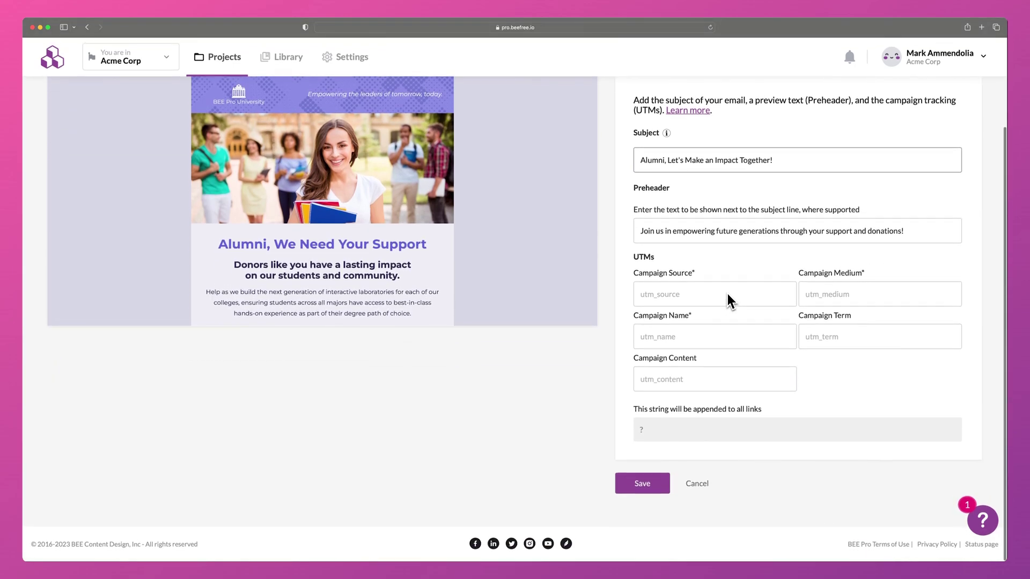
pyautogui.click(661, 489)
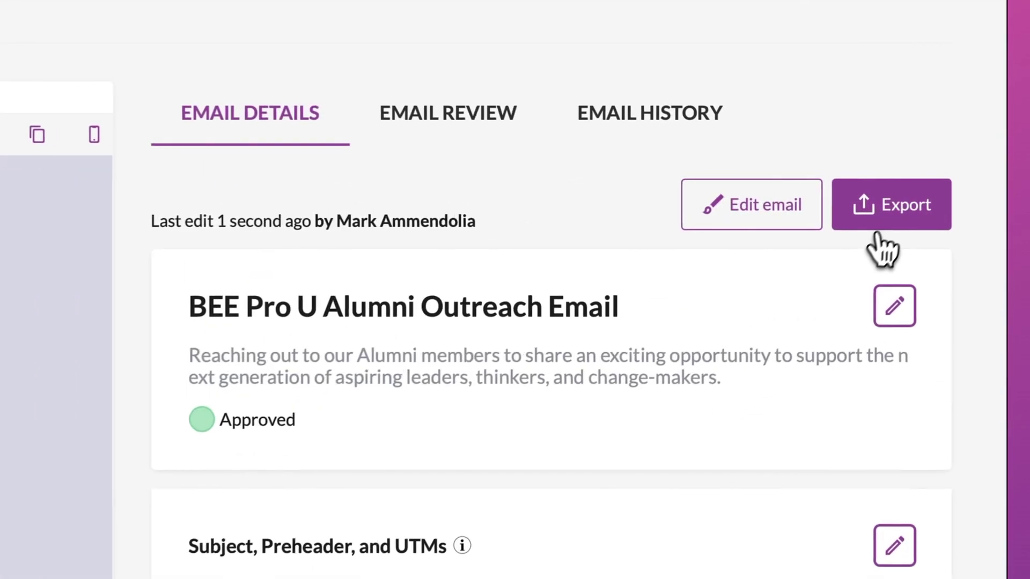
# Choose Push to your sending system and pick the Salesforce Marketing Cloud connector.
pyautogui.click(952, 200)
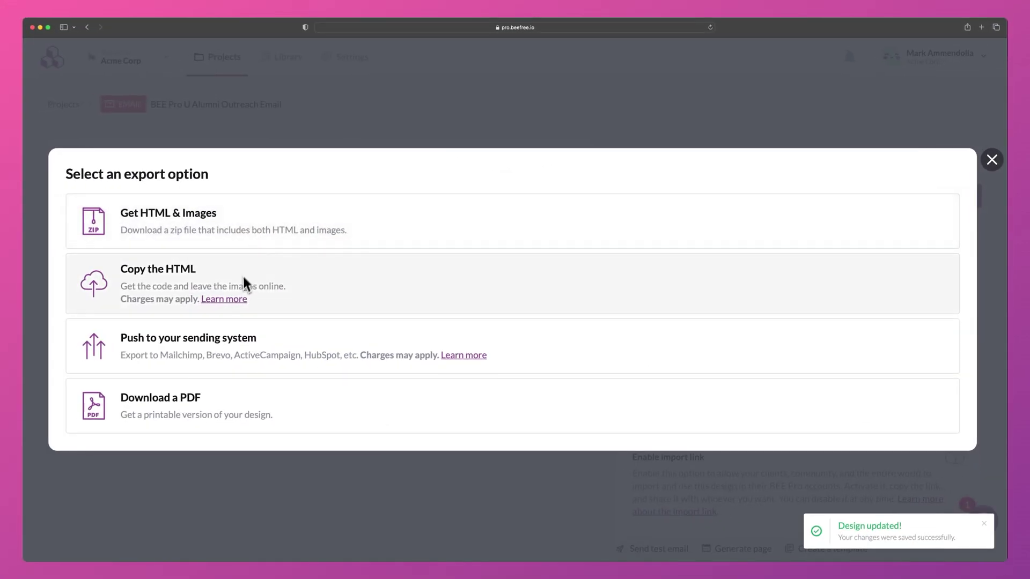
pyautogui.click(242, 357)
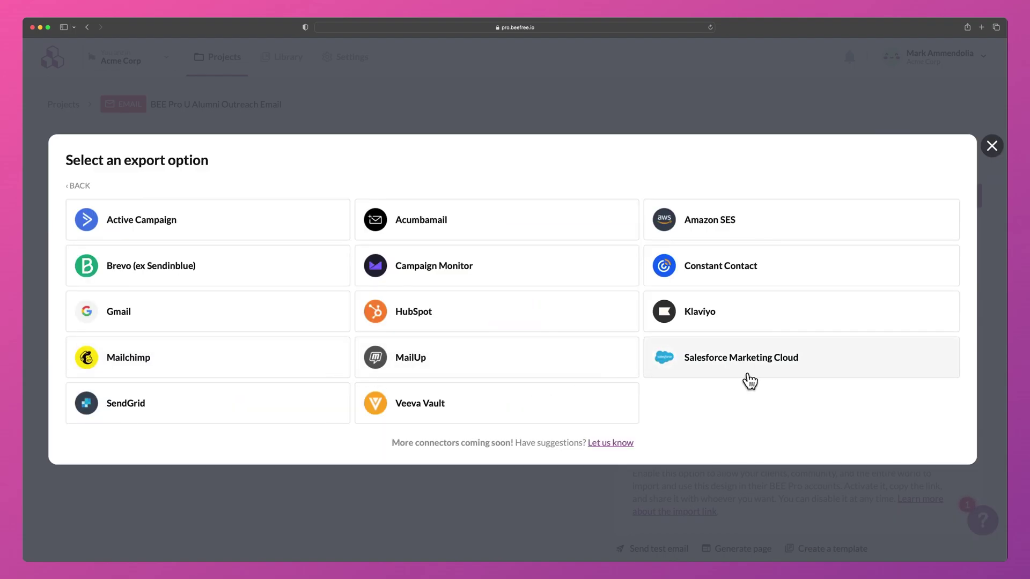
pyautogui.click(749, 378)
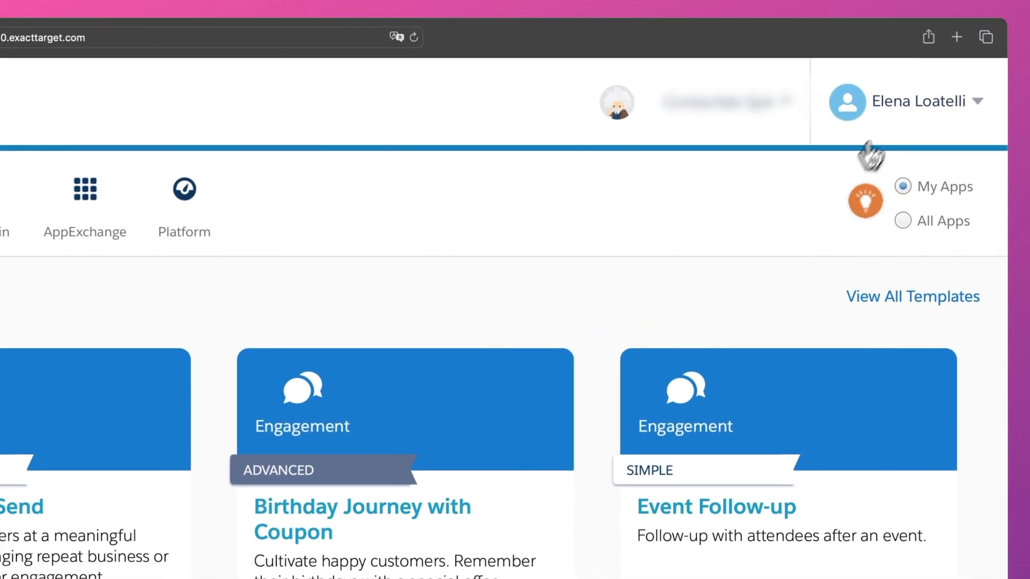
# Open Marketing Cloud Setup's Account Settings and expand the Apps section.
pyautogui.click(948, 67)
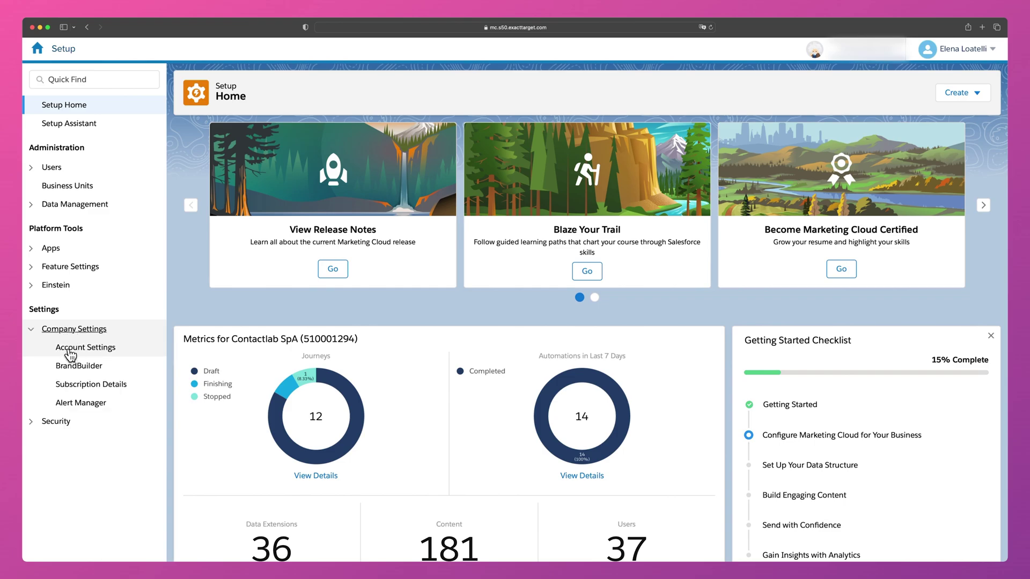
pyautogui.click(71, 355)
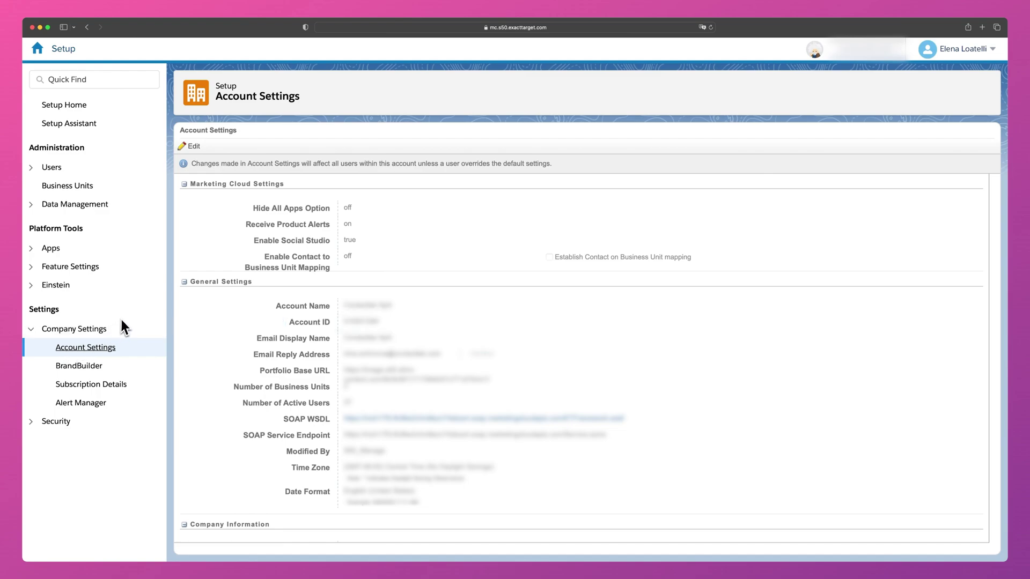
pyautogui.click(57, 248)
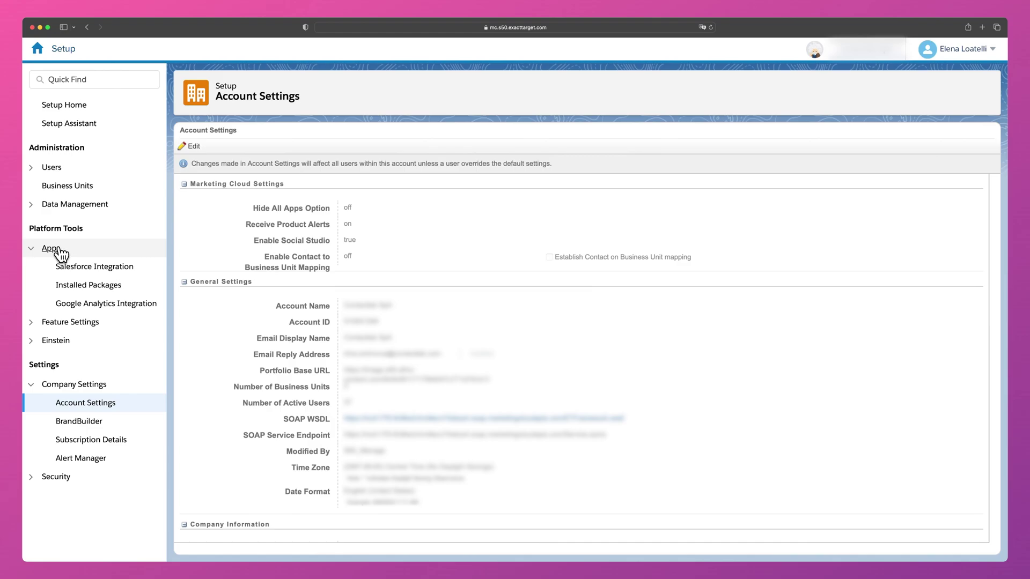
# Create a new installed package named BEEPro-Connector from the Installed Packages list.
pyautogui.click(86, 289)
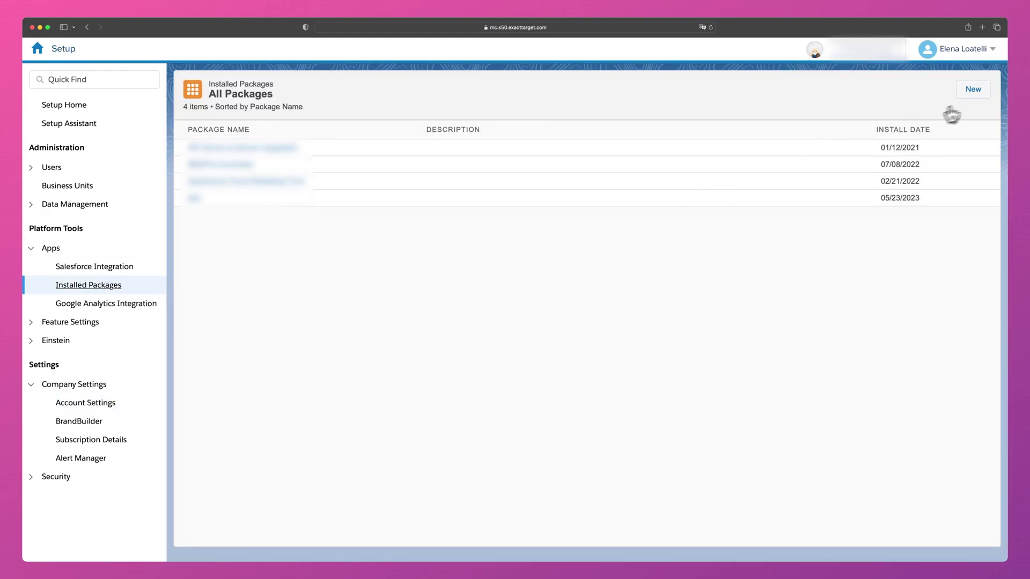
pyautogui.click(975, 92)
pyautogui.click(575, 302)
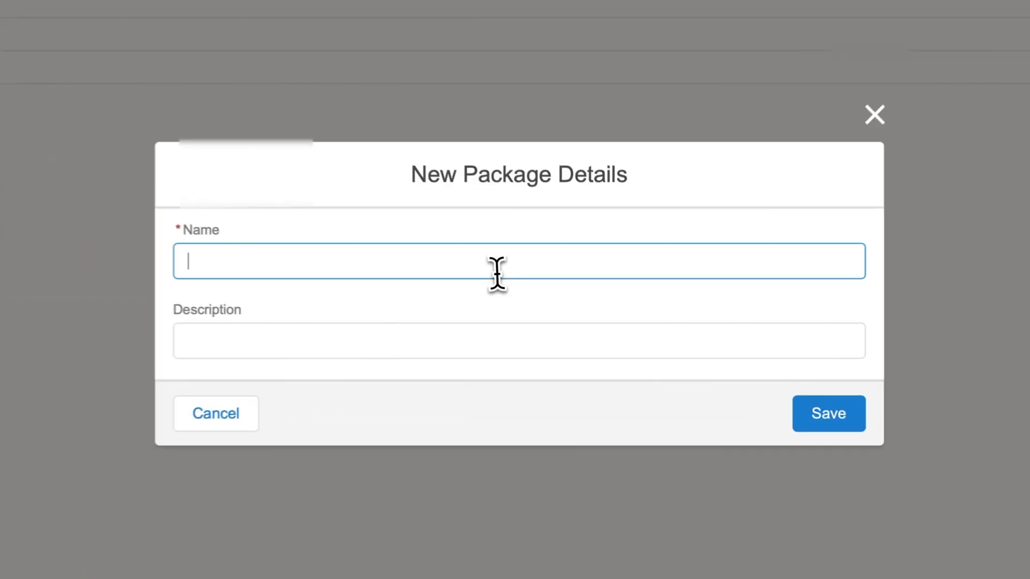
pyautogui.write('Bnector')
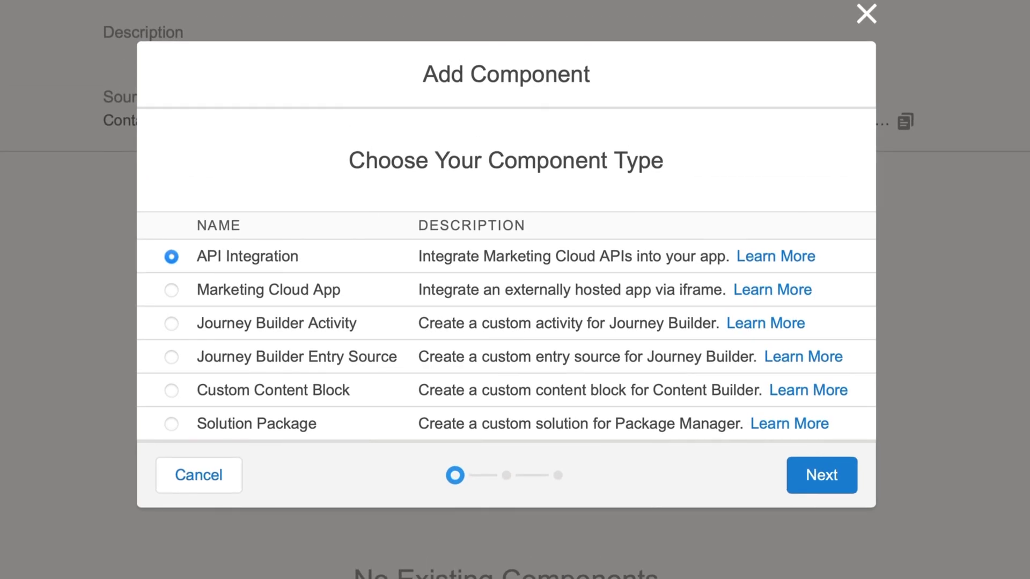
# Save a Server-to-Server API Integration with read/write email, documents, images and saved-content scopes.
pyautogui.click(829, 478)
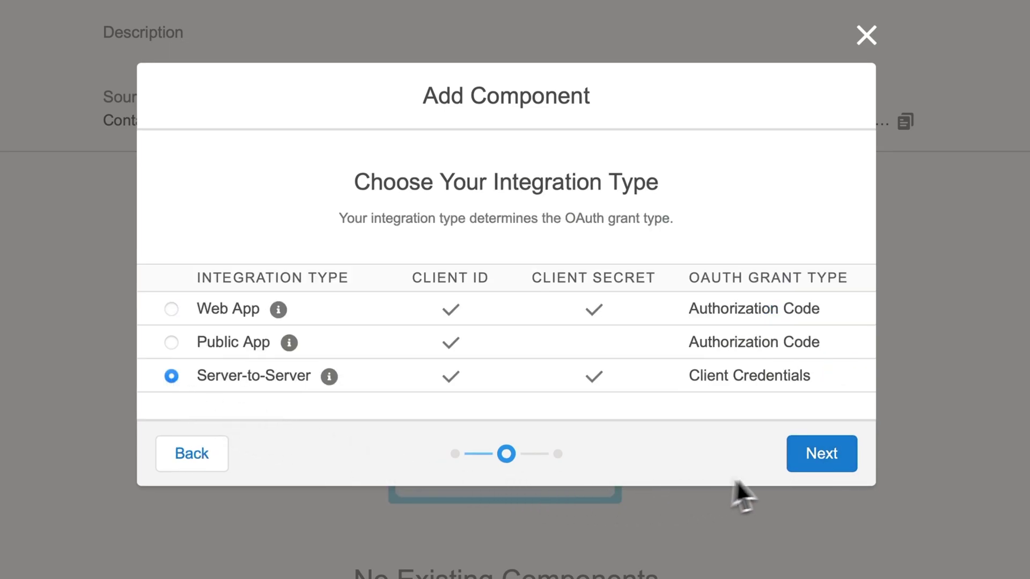
pyautogui.click(804, 458)
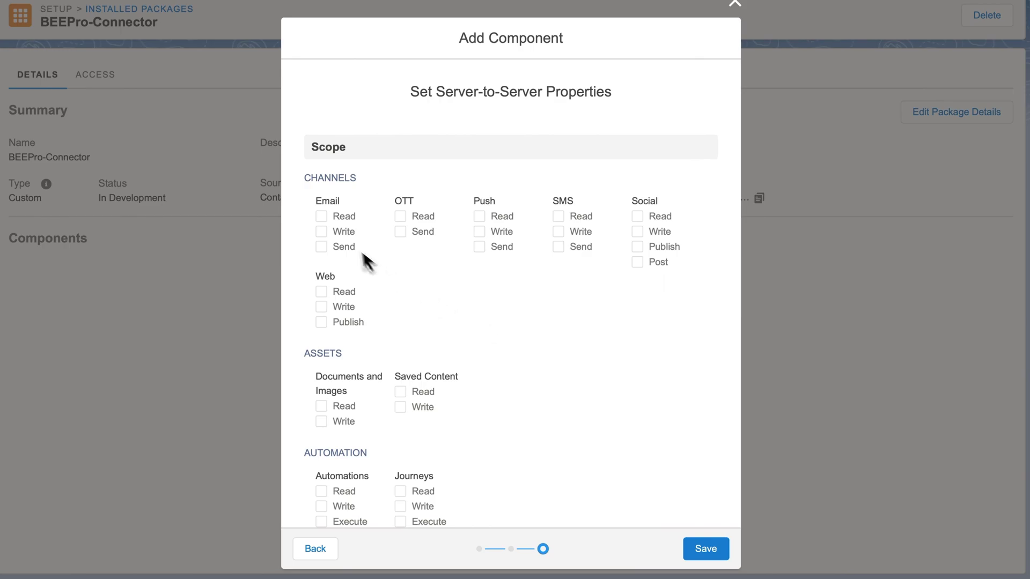
pyautogui.scroll(-3, 322, 233)
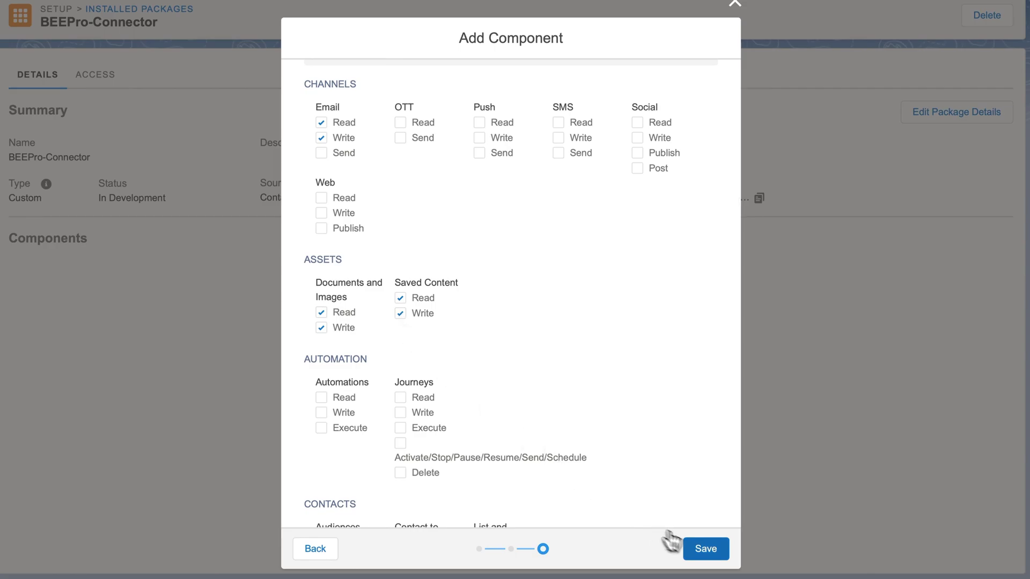
pyautogui.click(701, 549)
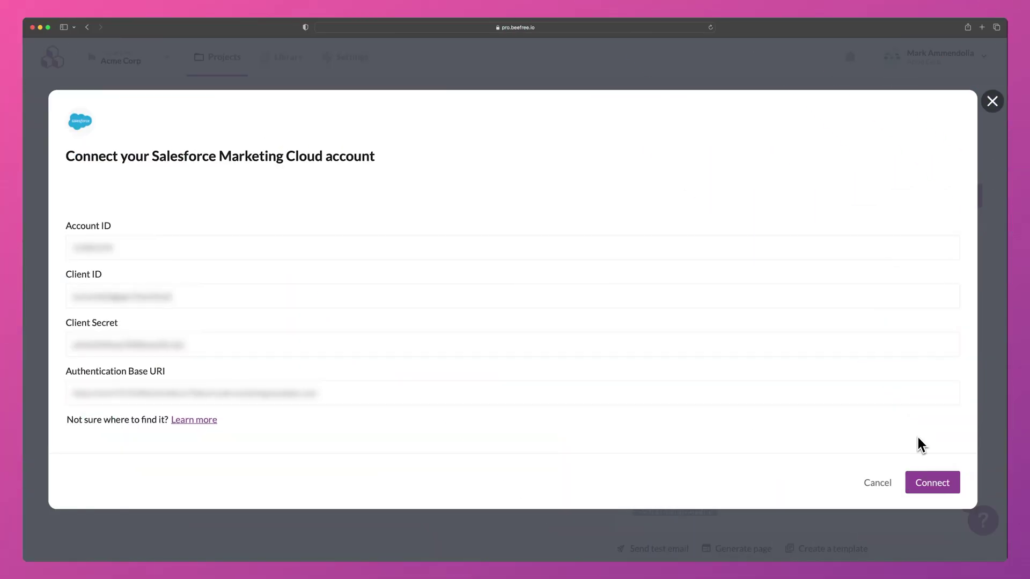
# Connect Marketing Cloud account 510001294 and create the Alumni Outreach email there.
pyautogui.click(932, 483)
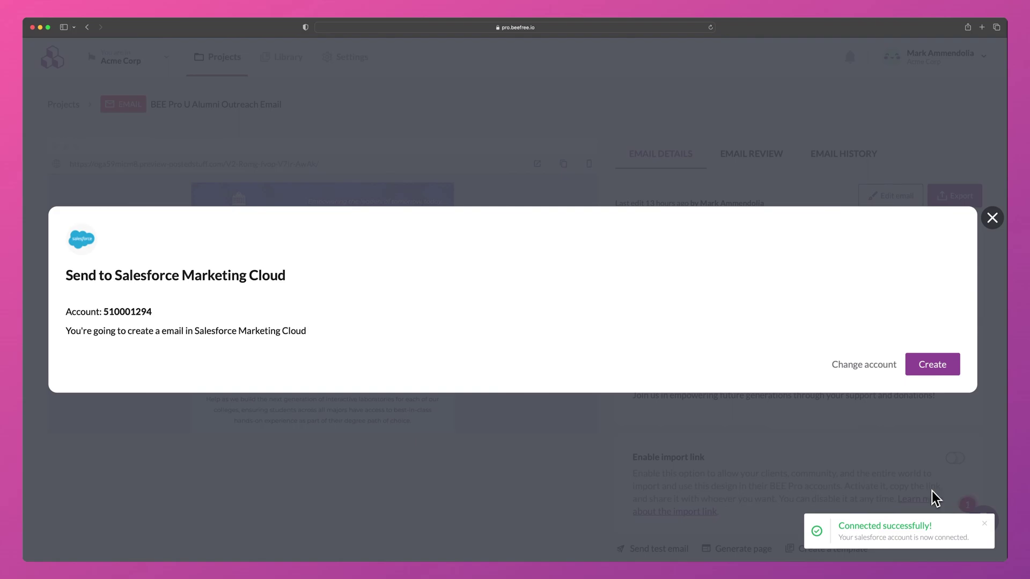
pyautogui.click(933, 367)
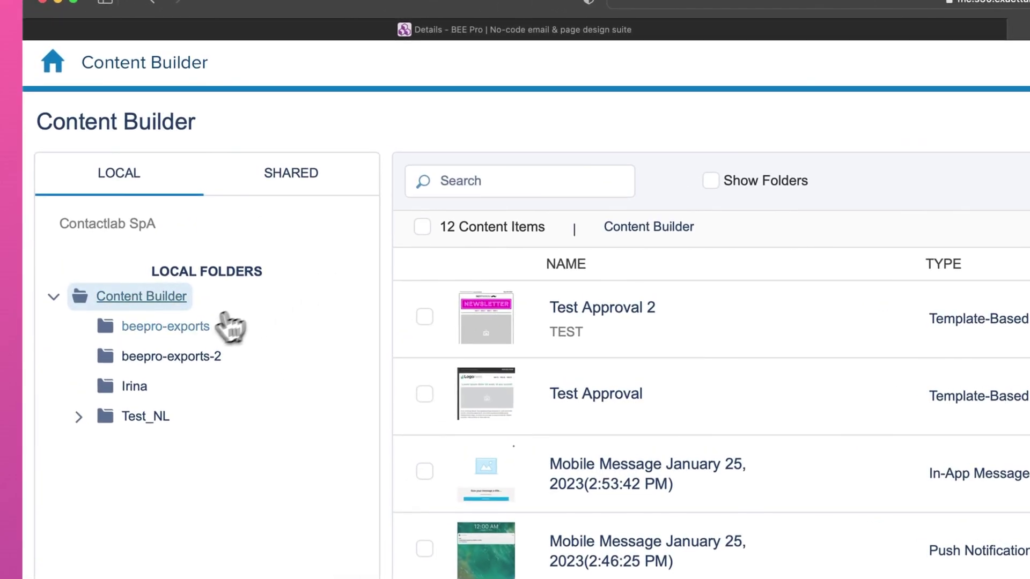
pyautogui.click(110, 191)
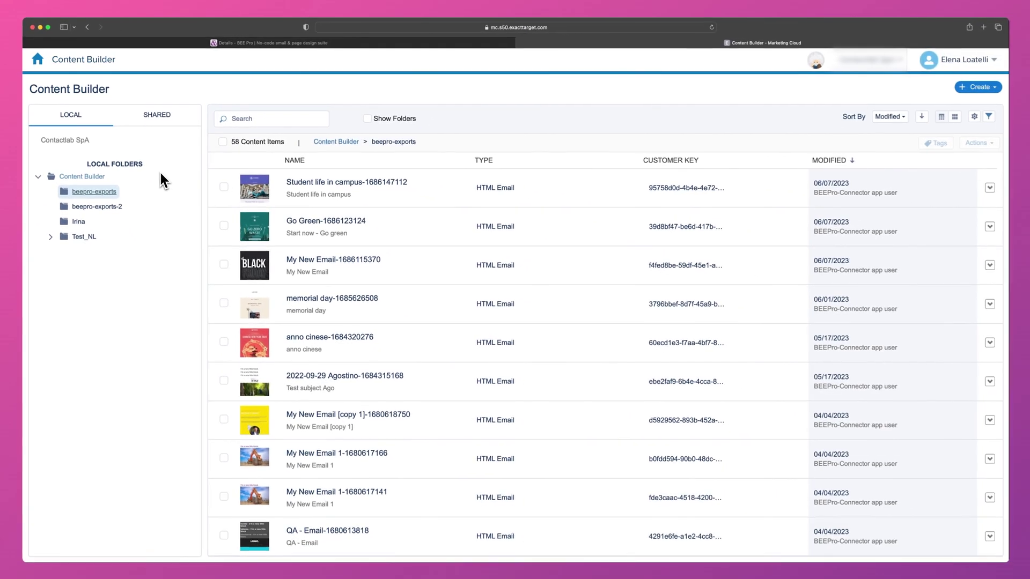
pyautogui.click(321, 186)
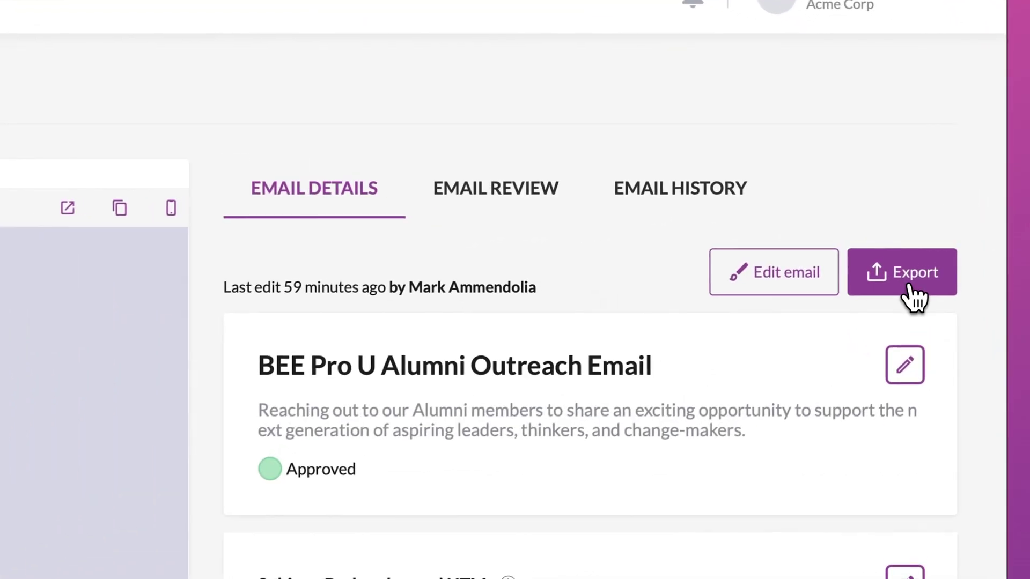
# Push the Alumni Outreach email to the connected sending system from the Export options.
pyautogui.click(956, 208)
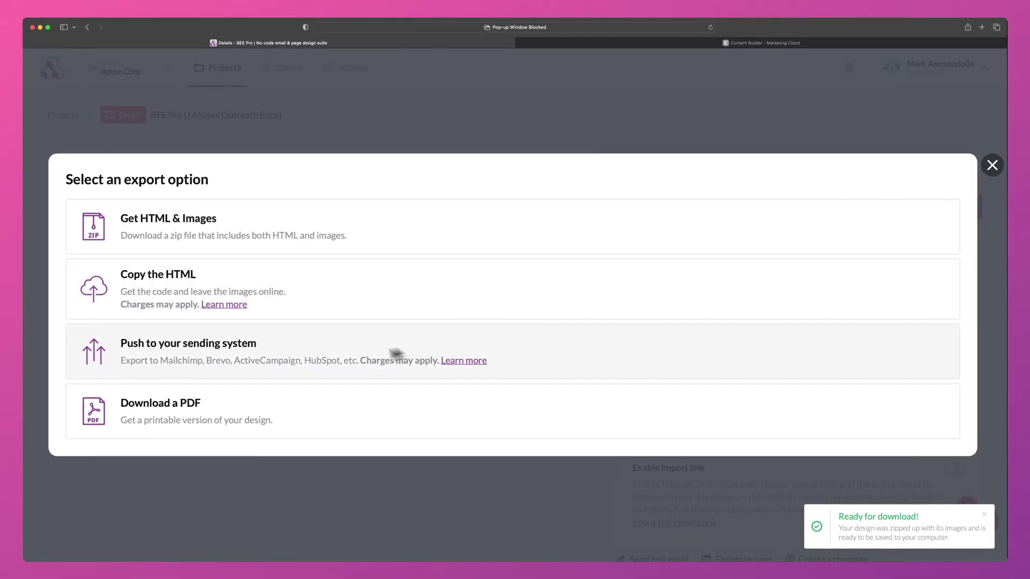
pyautogui.click(249, 362)
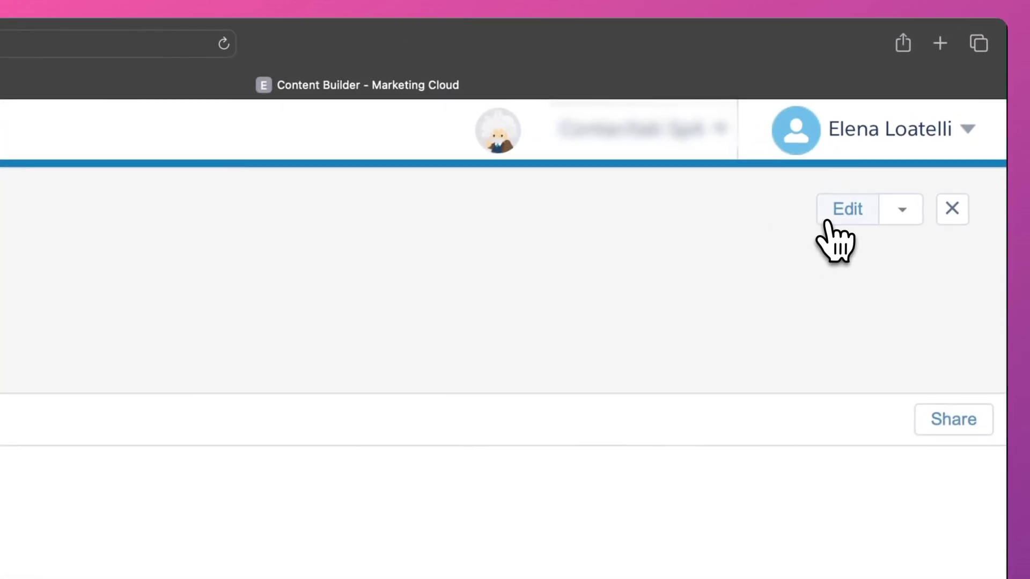
# Open 'Student life in campus' via Edit Content and show its HTML code beside the preview.
pyautogui.click(829, 222)
pyautogui.click(828, 251)
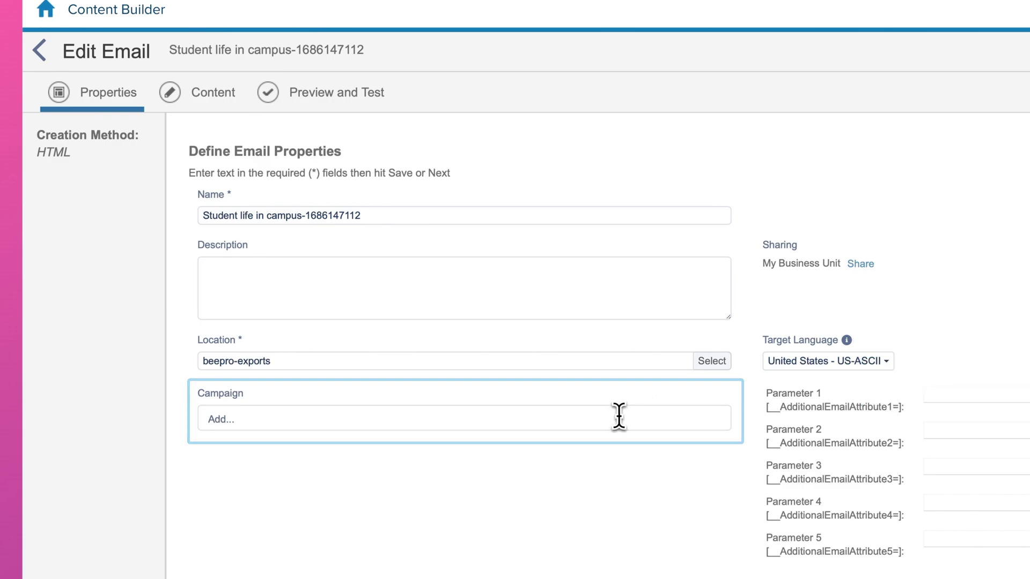
pyautogui.click(201, 104)
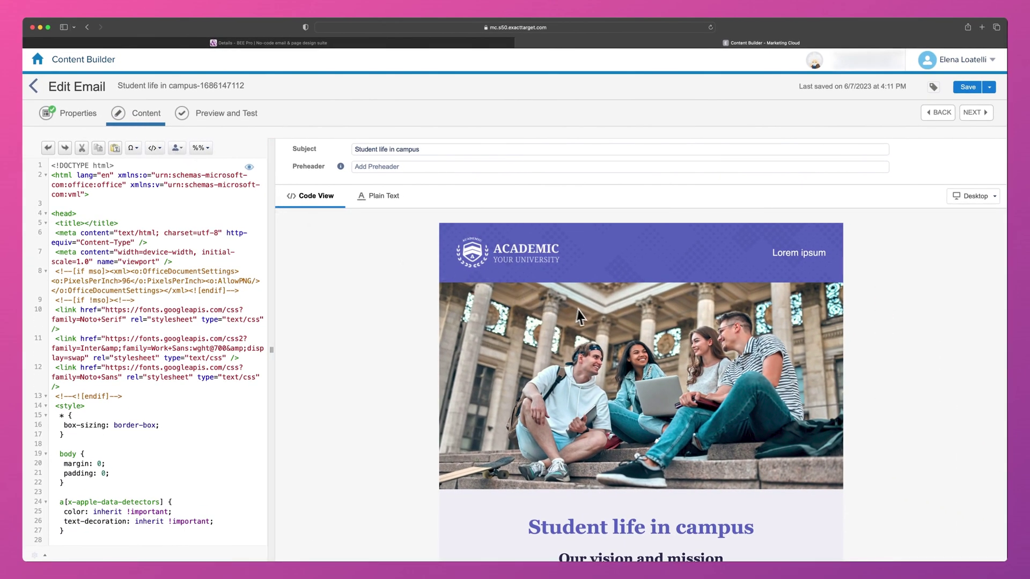
pyautogui.scroll(-5, 585, 317)
pyautogui.scroll(-3, 585, 314)
pyautogui.scroll(-5, 585, 314)
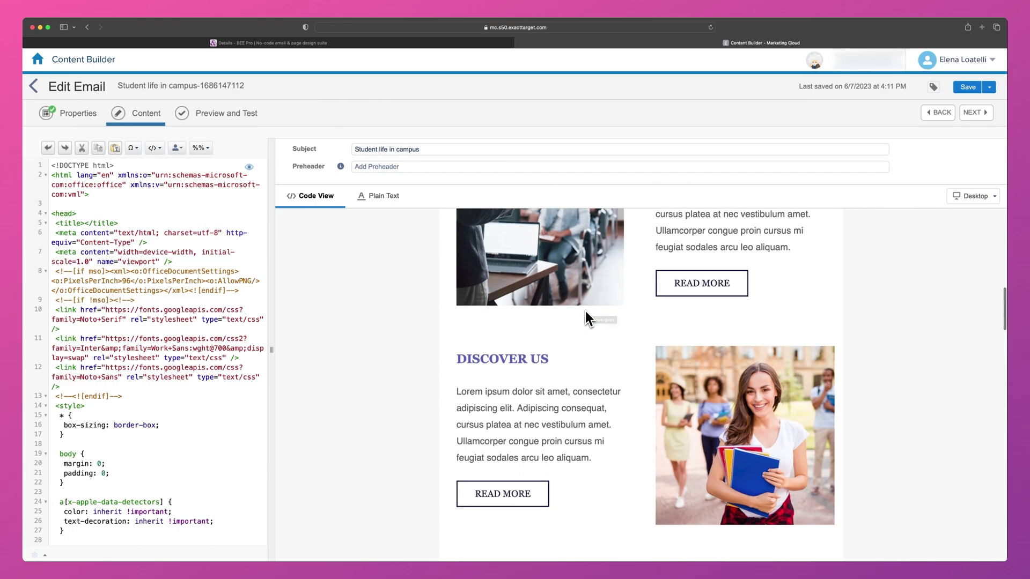
pyautogui.scroll(-1, 585, 314)
pyautogui.scroll(-5, 585, 314)
pyautogui.scroll(-1, 585, 317)
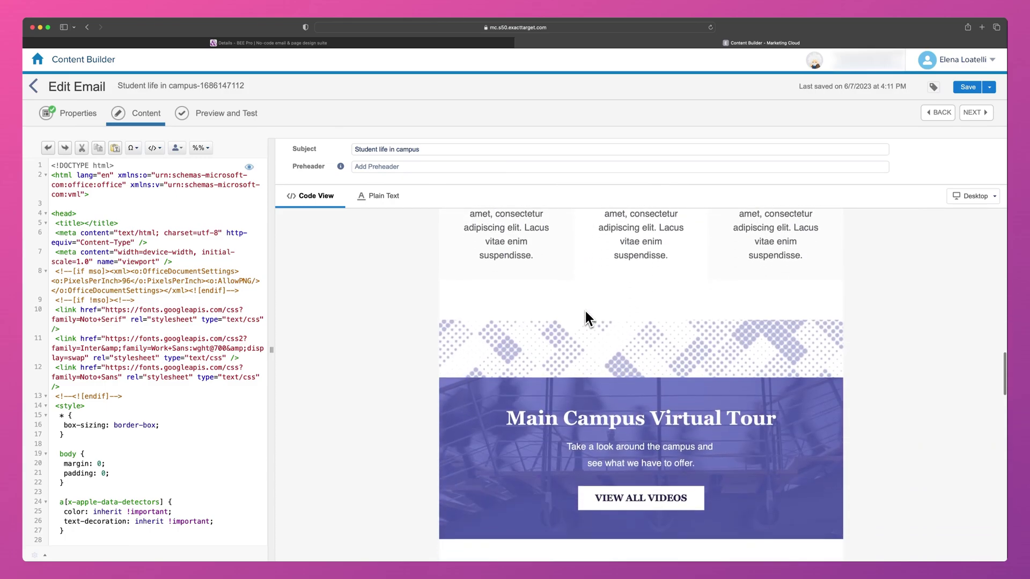